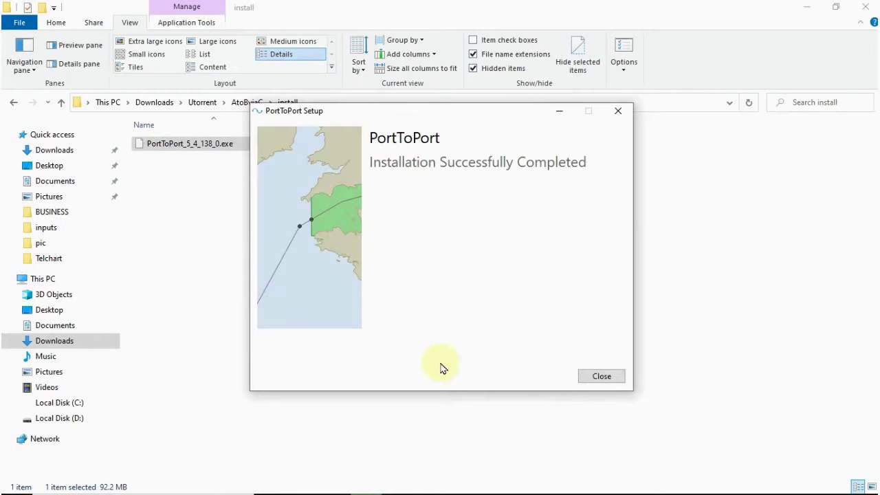
Step: Close the finished PortToPort setup and copy PortToPort.lic from the lic folder inside AtoBviaC
left_click(600, 379)
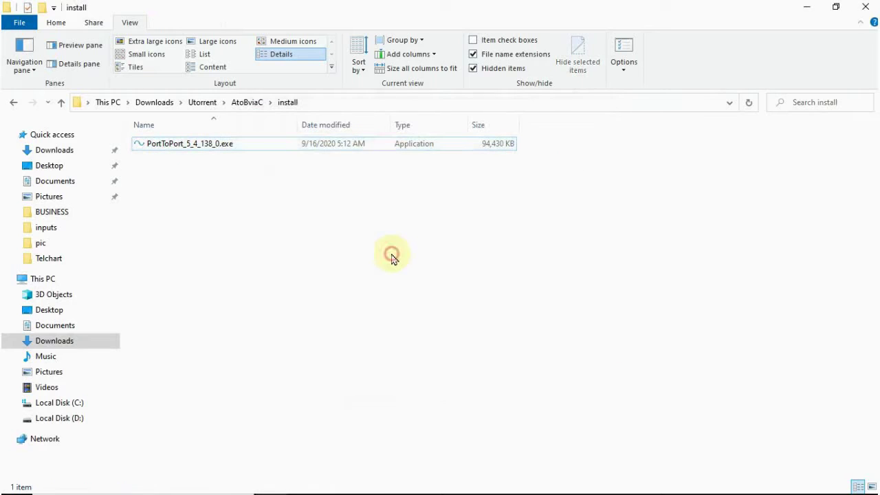
left_click(61, 102)
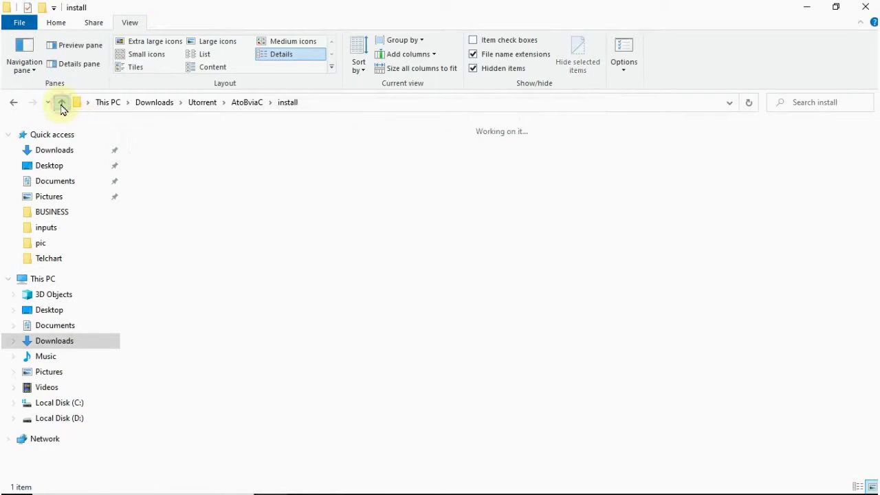
left_click(220, 242)
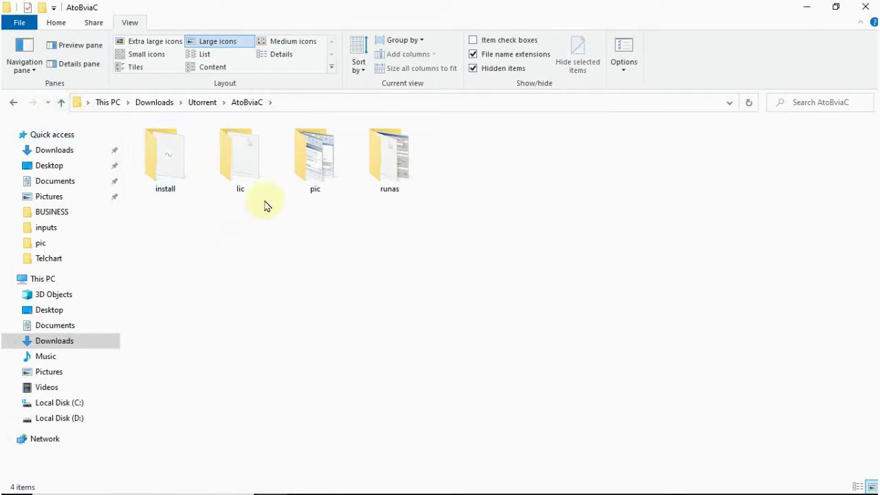
double_click(244, 179)
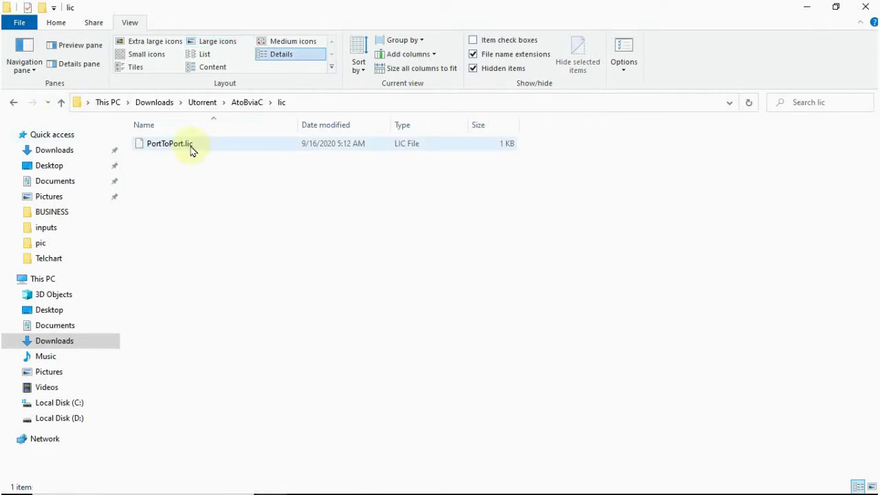
left_click(199, 146)
right_click(233, 146)
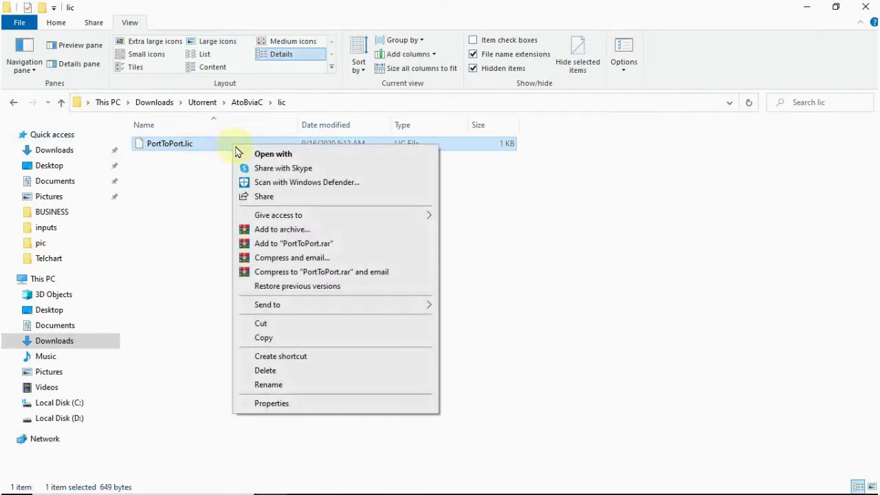
left_click(264, 338)
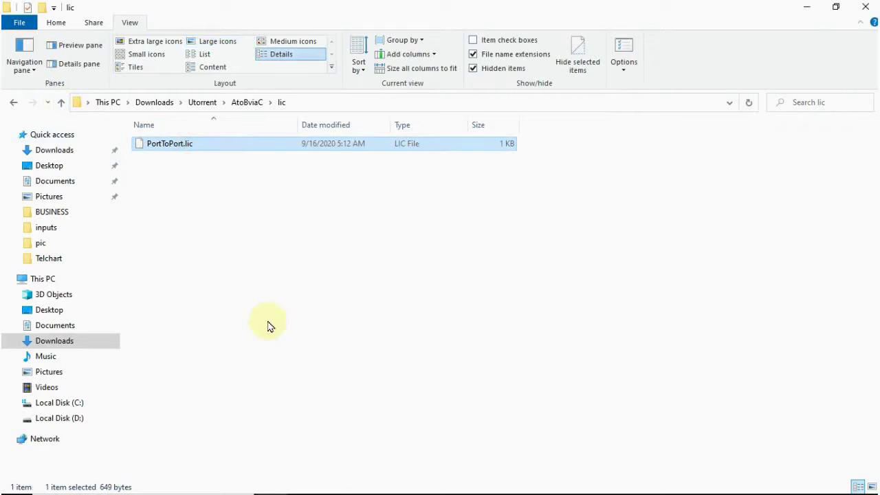
Step: Go to the PortToPort installation folder under Program Files\AtoBviaC Plc on Local Disk (C:)
left_click(69, 402)
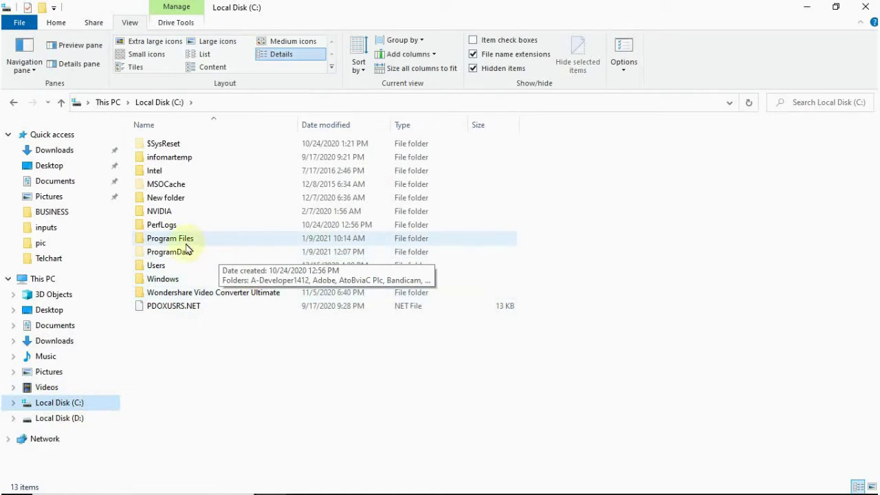
left_click(244, 244)
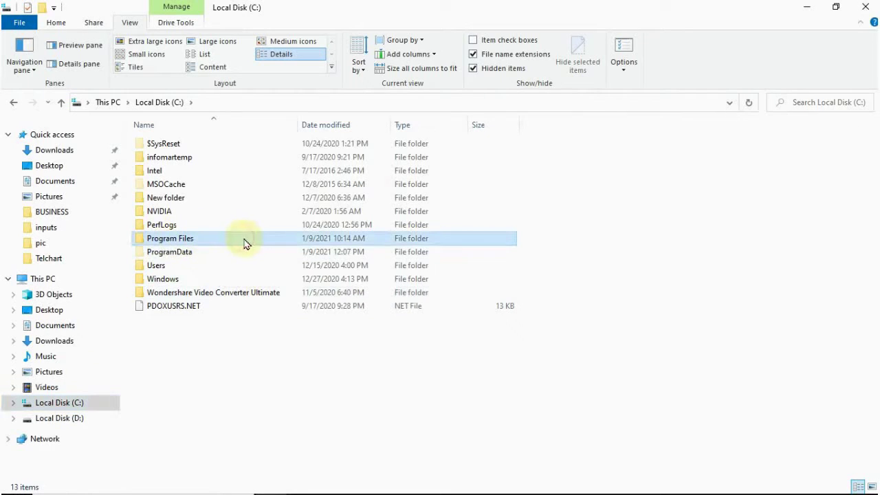
right_click(206, 241)
left_click(252, 208)
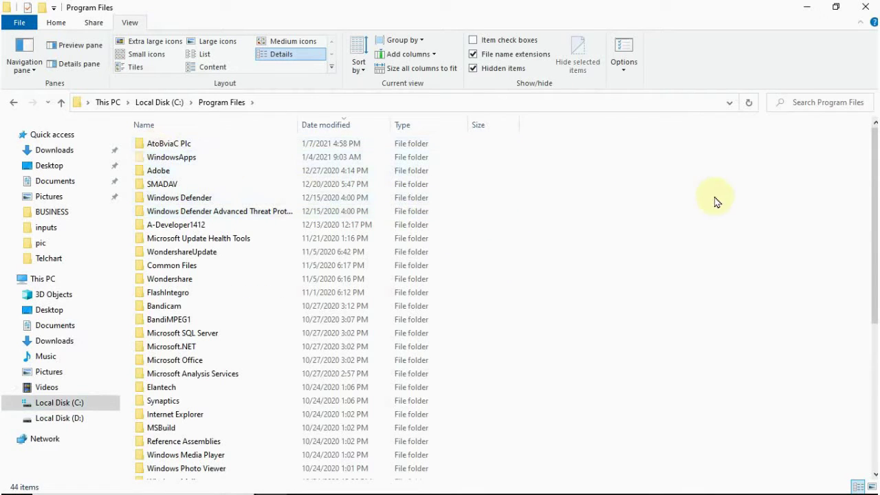
left_click(206, 144)
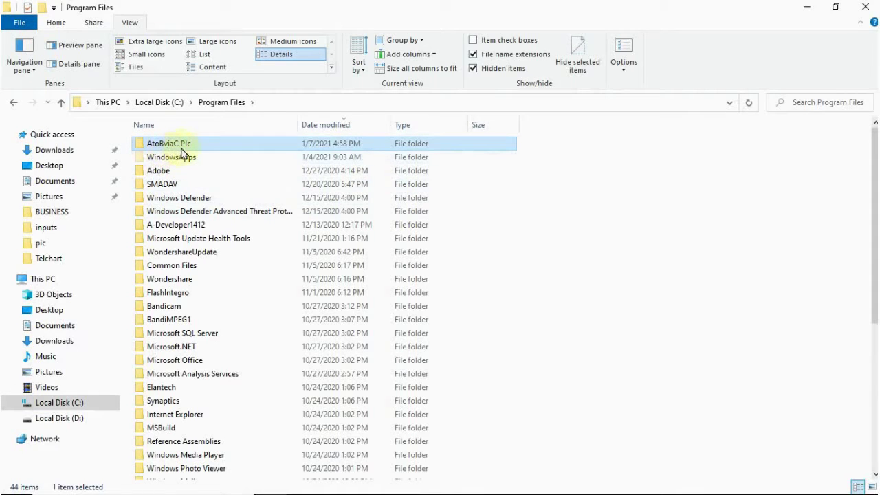
right_click(197, 145)
left_click(214, 157)
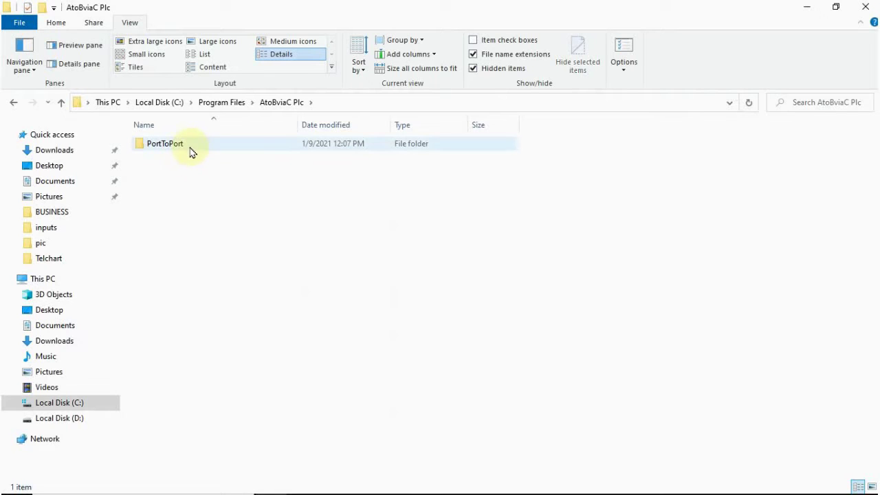
right_click(219, 149)
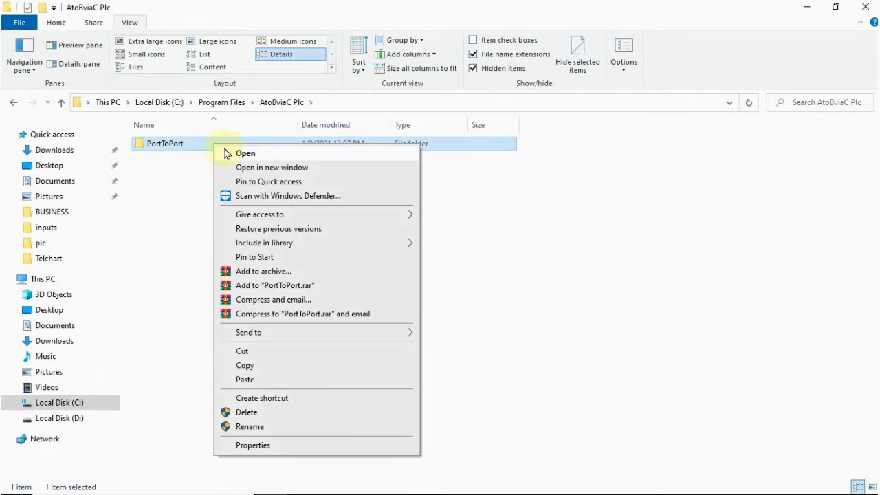
left_click(241, 152)
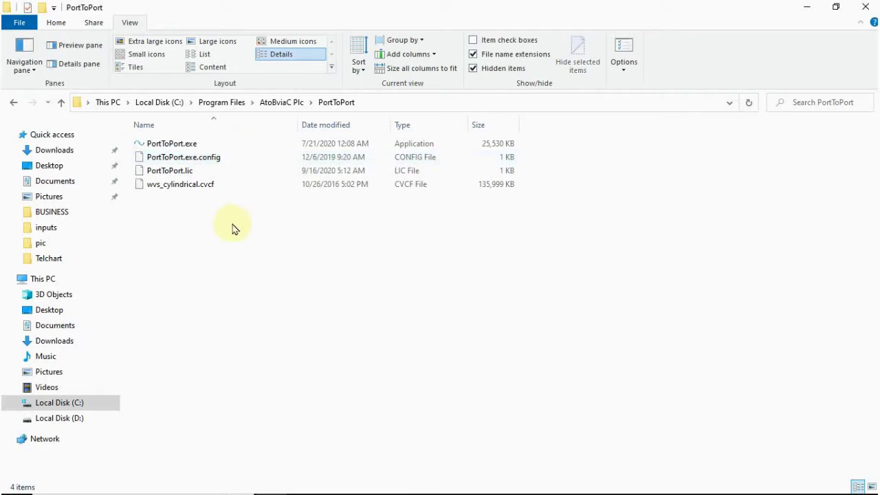
Step: Paste the copied PortToPort.lic into the installation folder, replacing the existing file with administrator permission
right_click(199, 227)
left_click(242, 317)
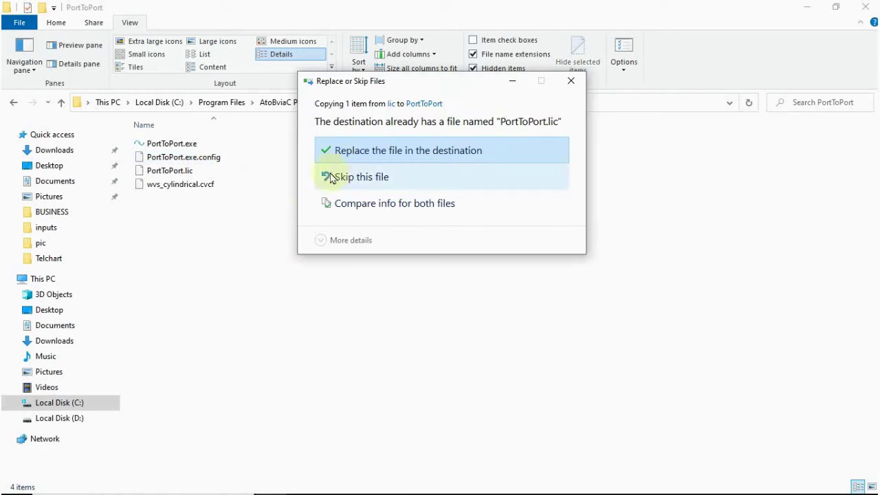
left_click(472, 151)
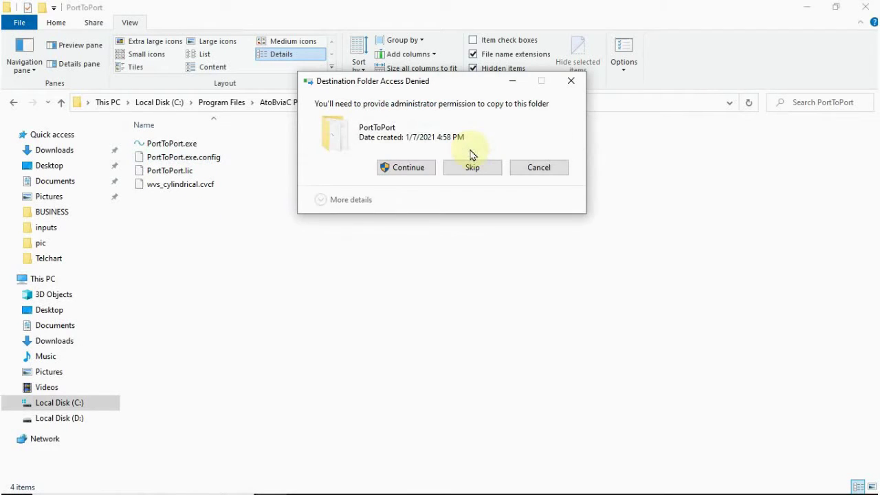
left_click(407, 168)
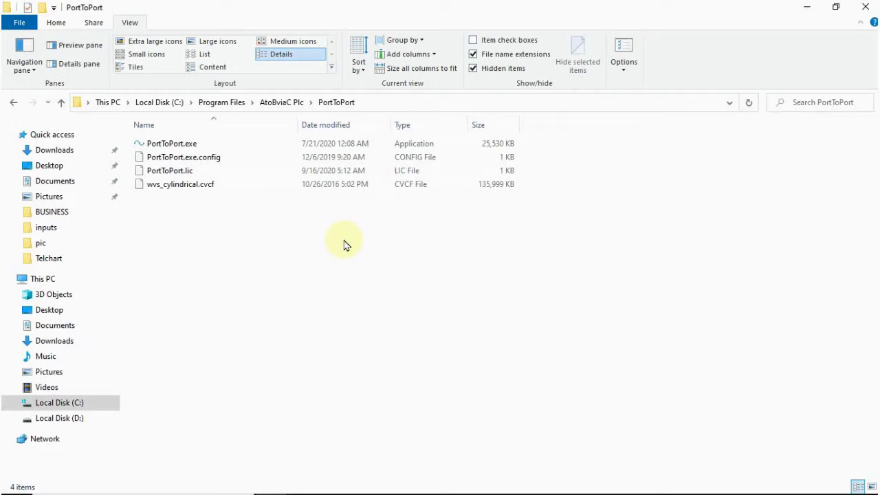
Step: Return to the downloaded AtoBviaC folder and launch RunAsDate.exe from its runas subfolder as administrator
left_click(62, 105)
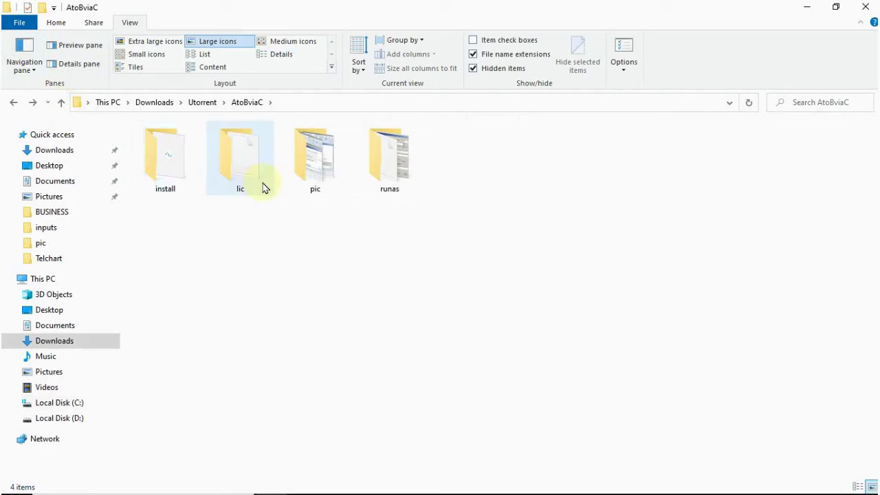
left_click(395, 162)
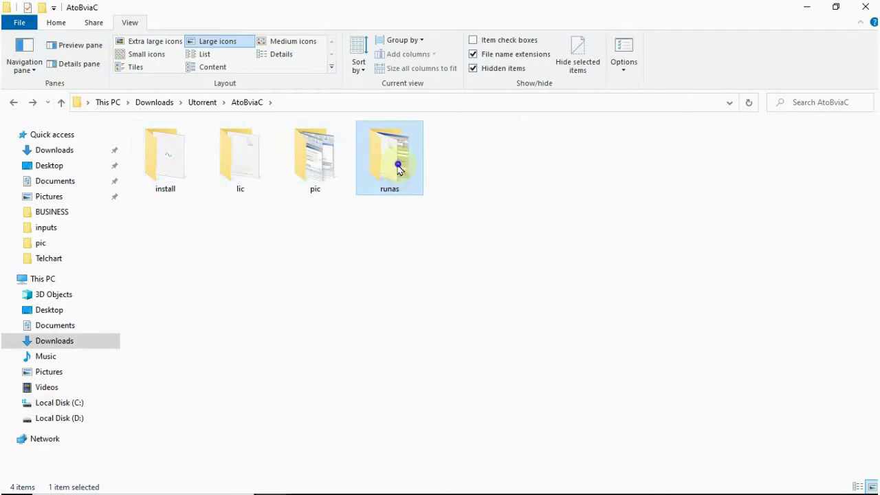
right_click(398, 167)
left_click(436, 172)
left_click(222, 175)
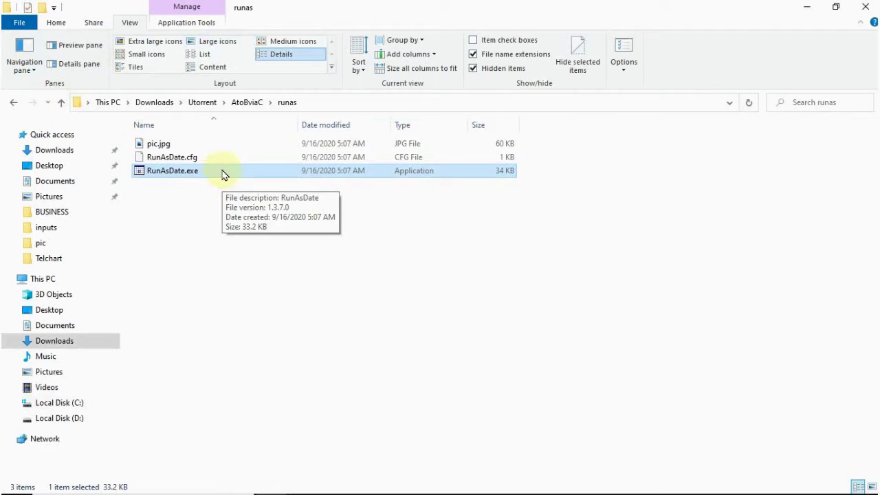
right_click(221, 173)
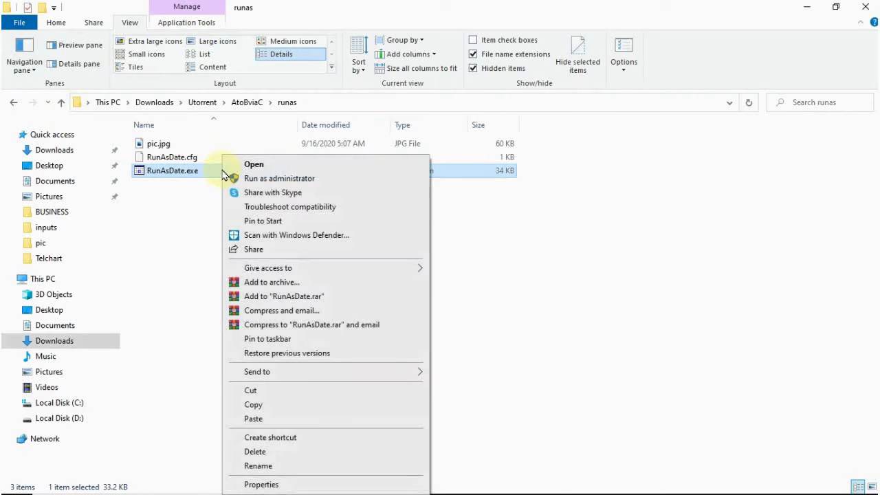
left_click(328, 178)
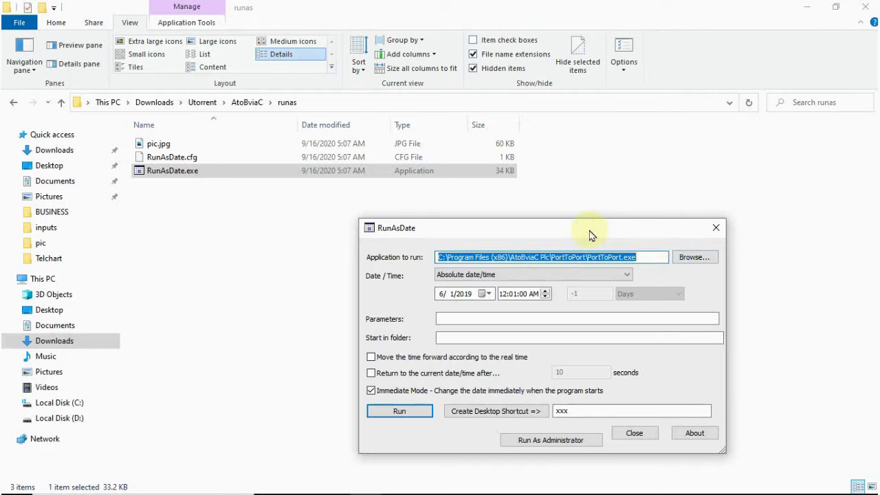
Step: Set the application to run to PortToPort.exe in C:\Program Files\AtoBviaC Plc\PortToPort
left_click(698, 263)
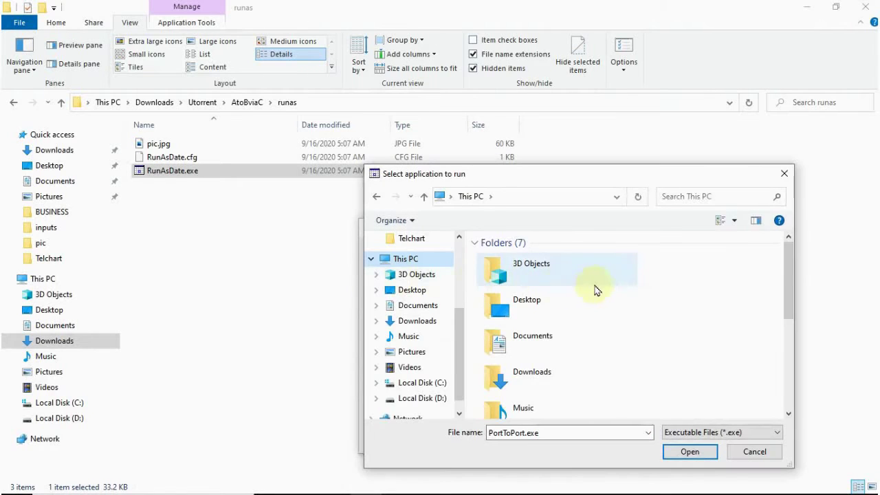
scroll(632, 288, "down", 2)
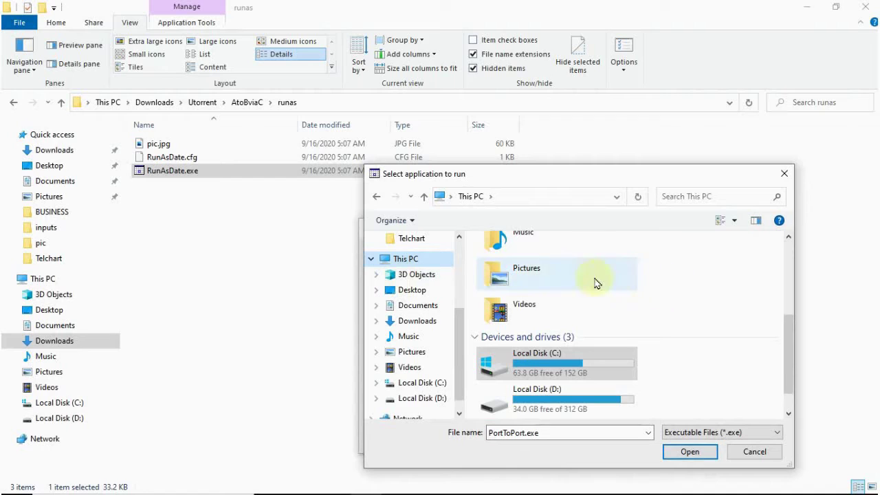
double_click(604, 363)
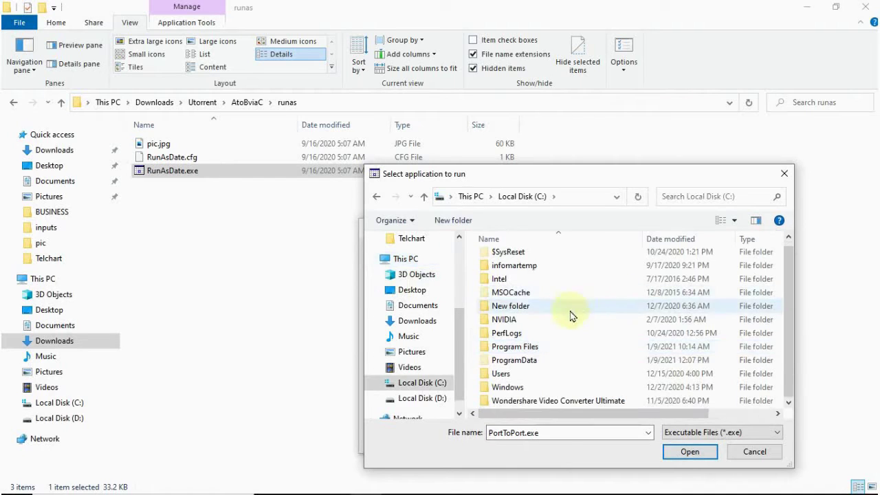
double_click(528, 350)
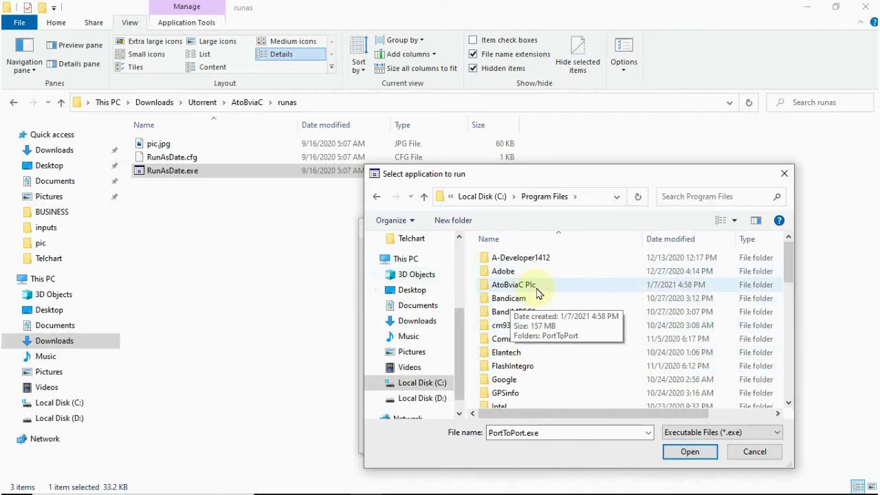
left_click(577, 292)
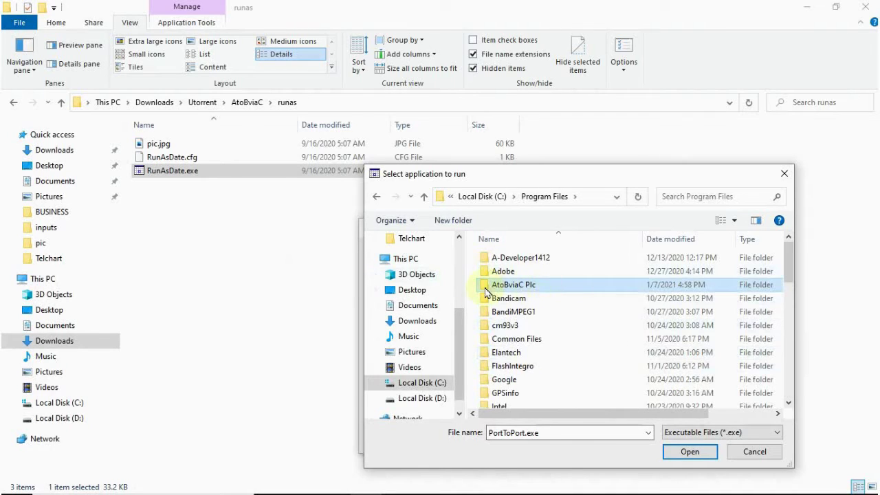
double_click(581, 292)
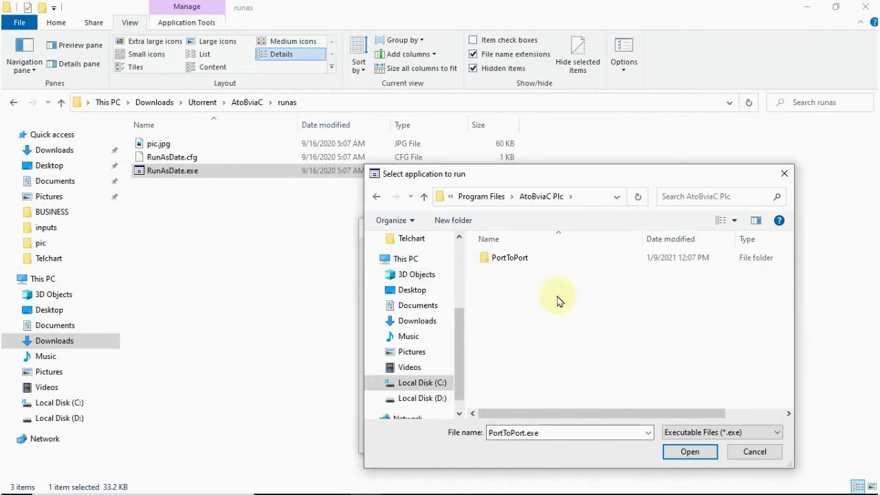
double_click(549, 260)
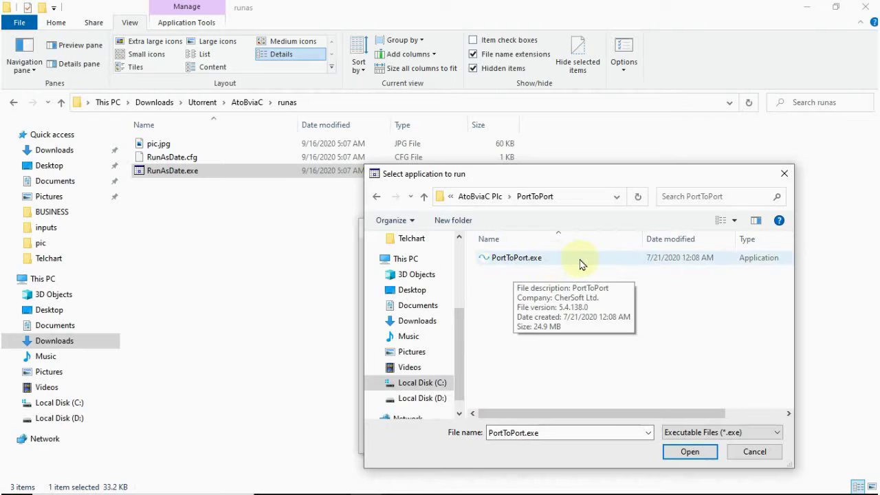
left_click(581, 261)
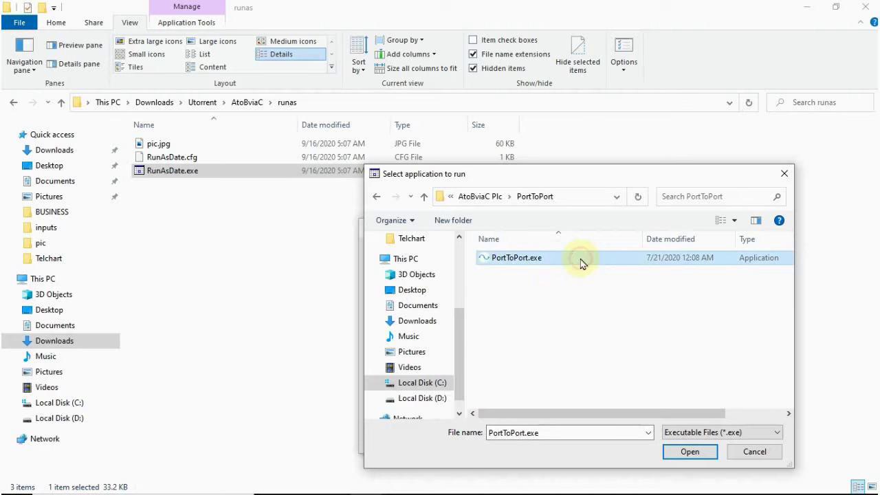
left_click(688, 454)
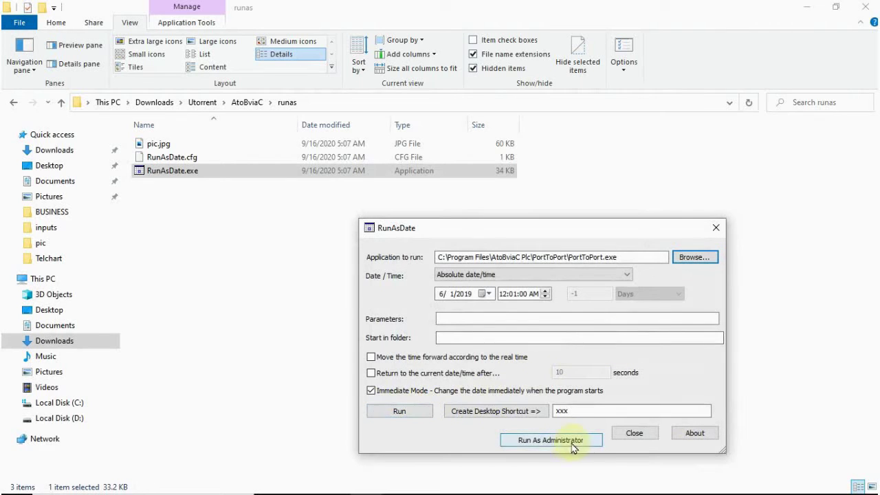
Step: Run PortToPort through RunAsDate with the preset date and dismiss the licence notices
left_click(412, 413)
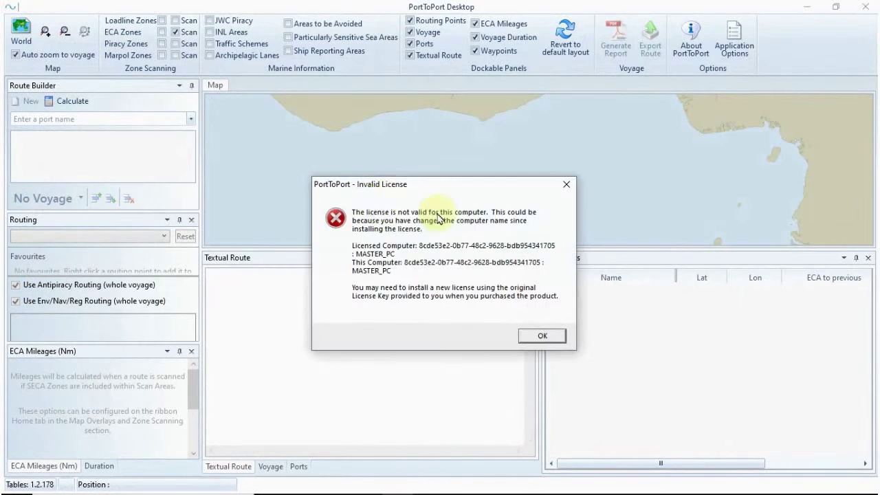
left_click_drag(433, 184, 440, 175)
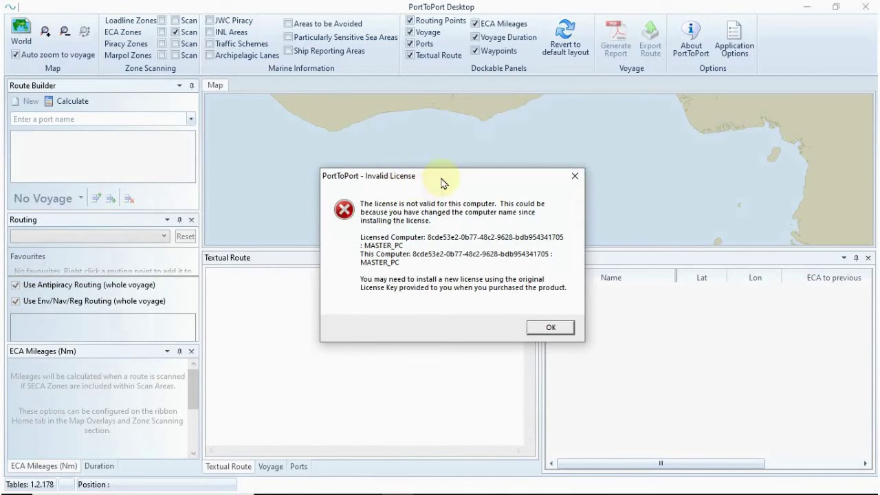
left_click(558, 327)
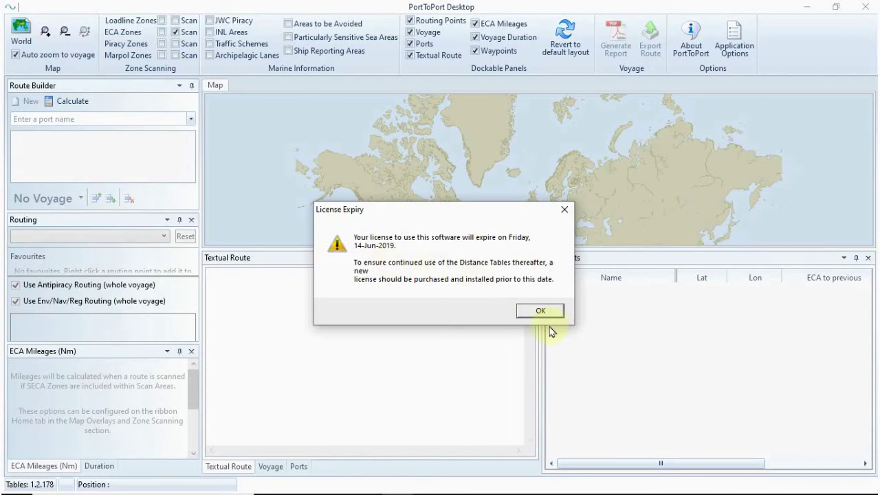
left_click(541, 312)
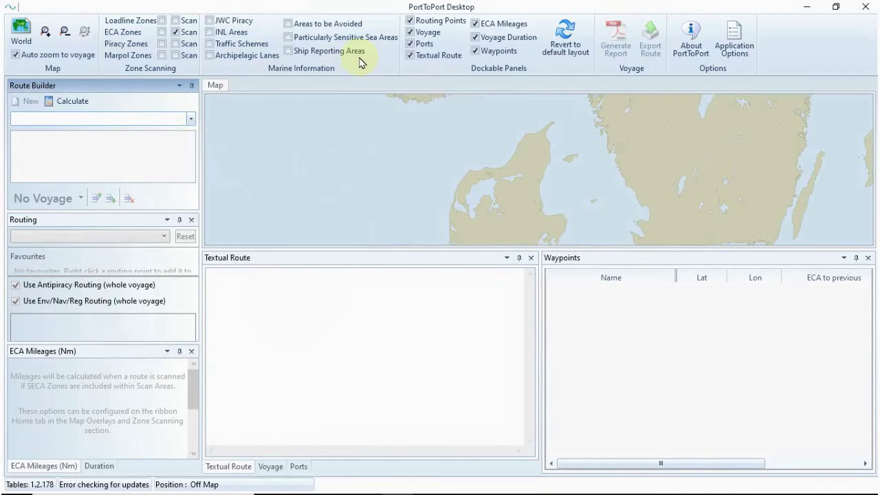
Step: Add Aalborg, Denmark (57° 03.100'N 009° 55.700'E) as the first port of the voyage in the Route Builder
left_click(190, 121)
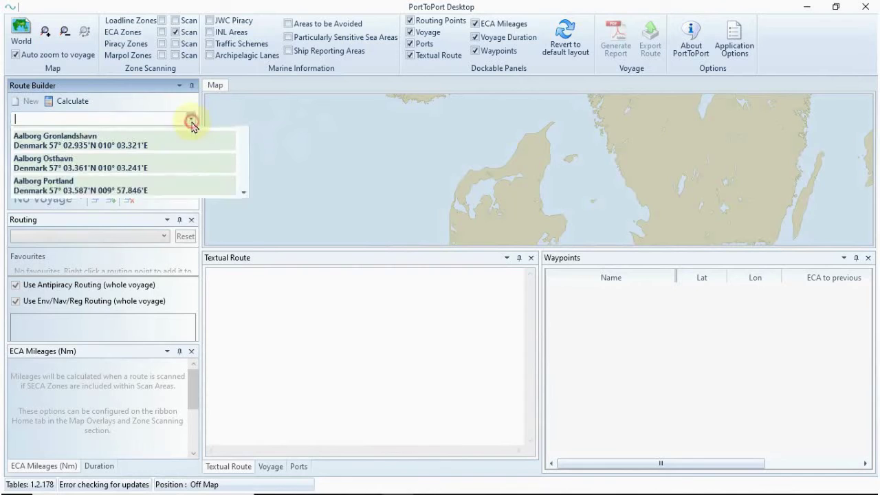
scroll(153, 166, "down", 3)
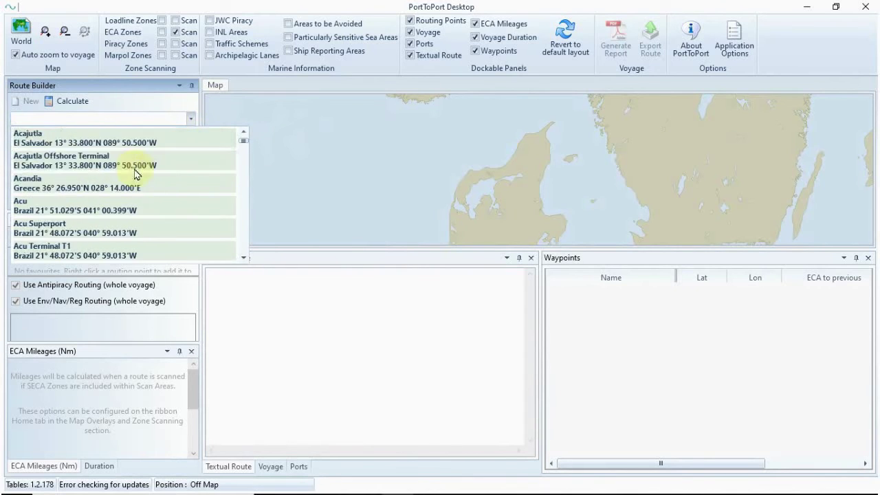
scroll(145, 167, "up", 3)
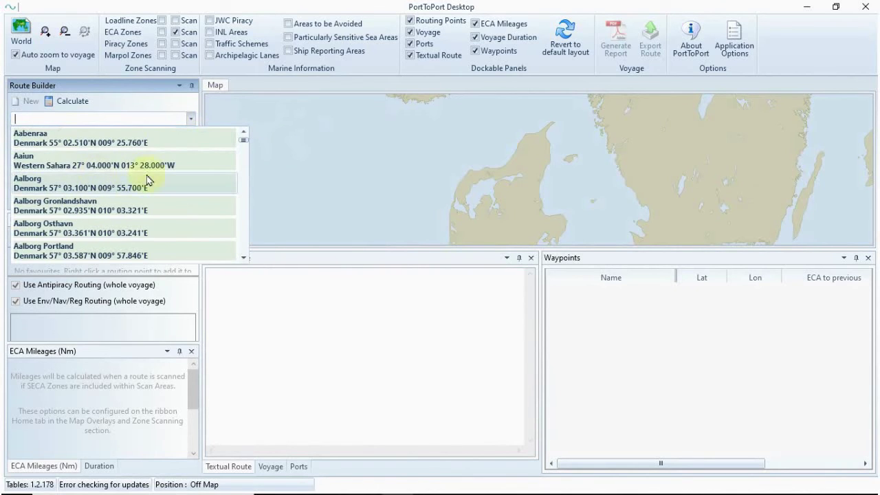
left_click(101, 188)
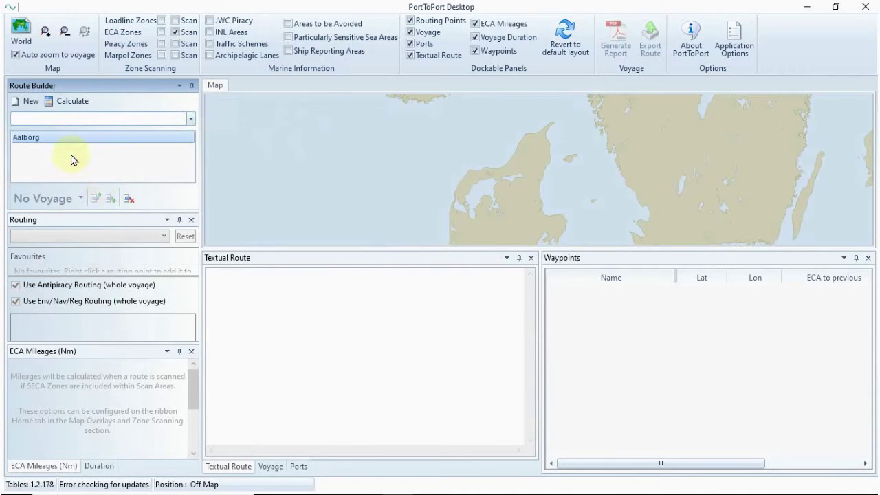
Step: Add Abo as the second port of the voyage and inspect the whole route from Aalborg on the map
left_click(193, 122)
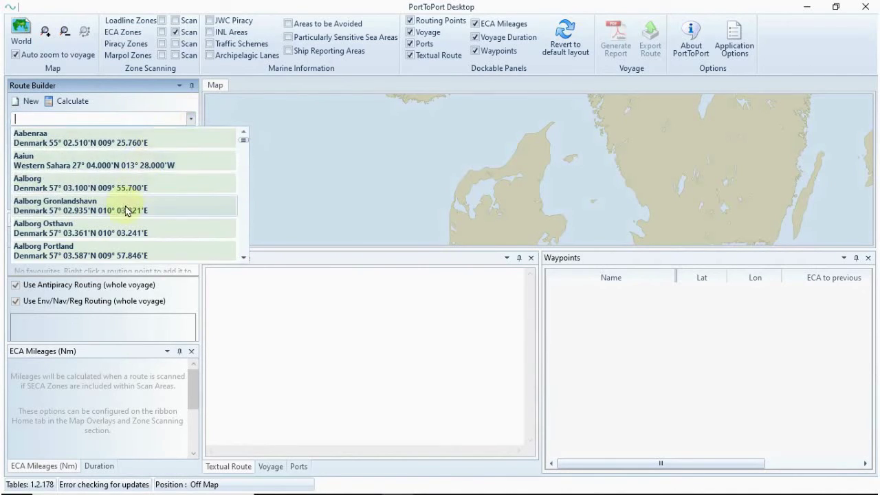
scroll(127, 209, "down", 2)
left_click(69, 253)
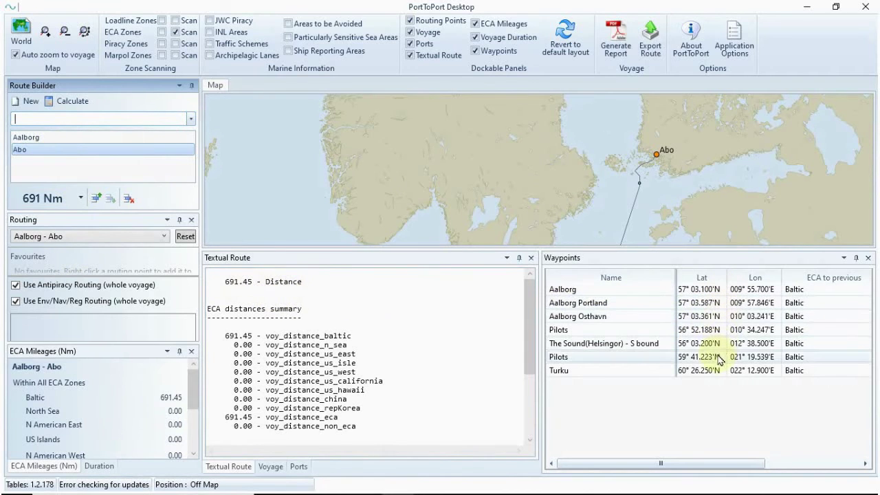
left_click_drag(667, 212, 654, 167)
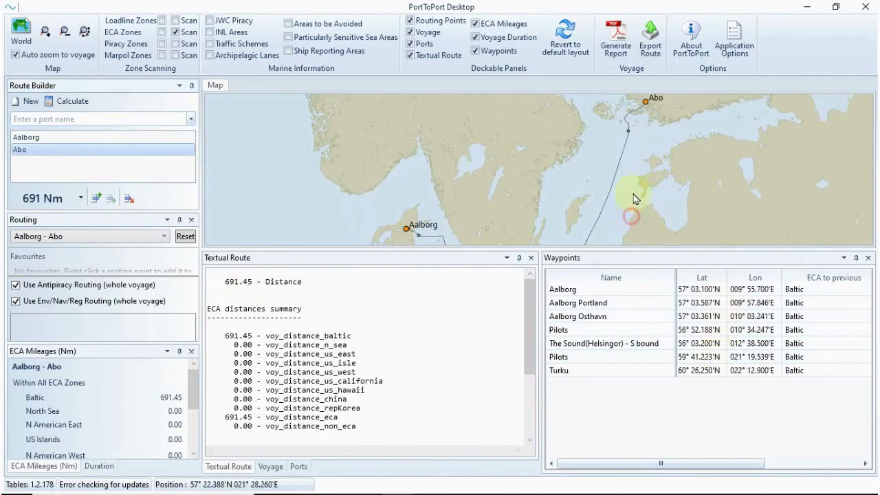
left_click_drag(633, 199, 636, 180)
scroll(633, 177, "down", 3)
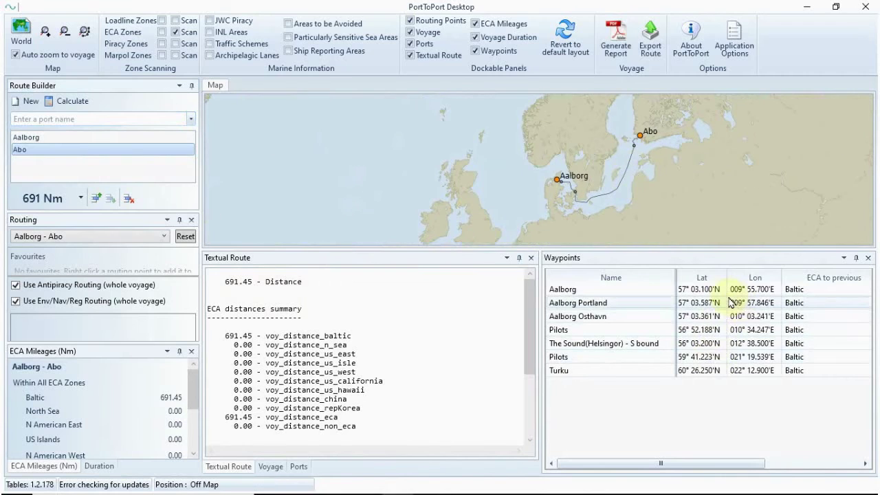